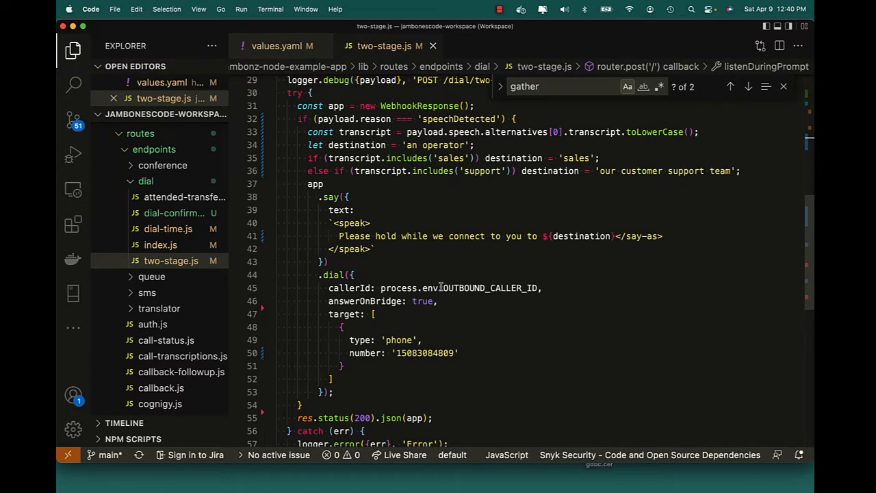
- Switch to the Bria softphone and place a test call to the most recently dialed number in its history
scroll(440, 288, up, 10)
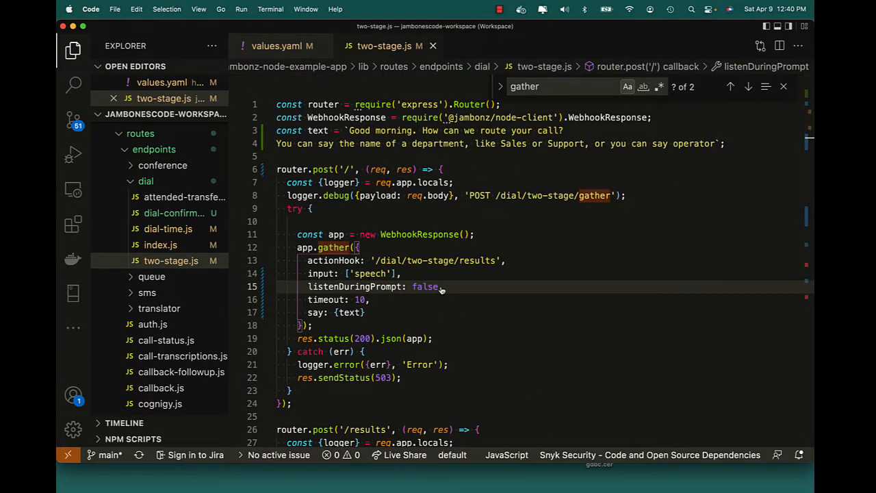
key(super+Tab)
click(251, 201)
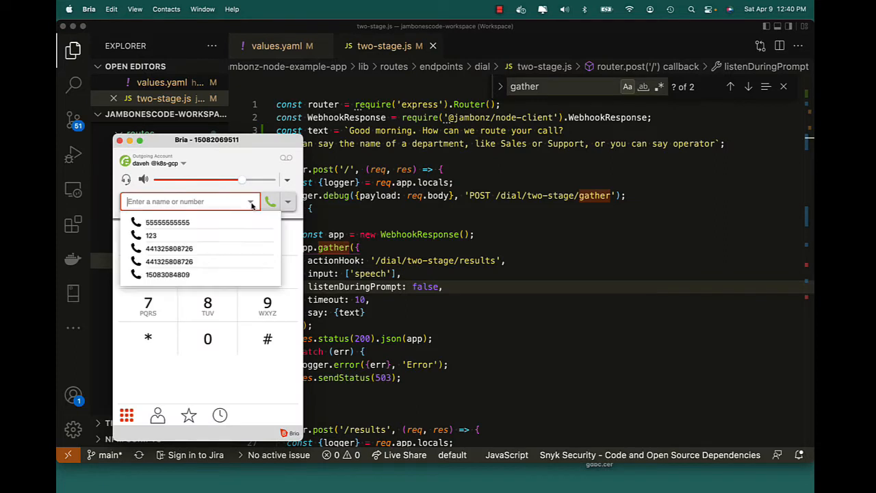
click(221, 223)
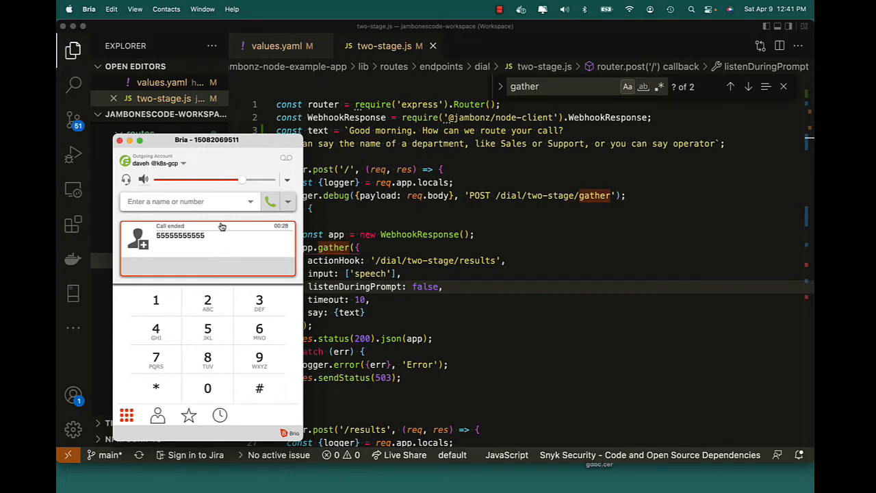
- Switch to the jambonz portal in Chrome and download the pcap of the latest inbound call from Recent Calls
key(super+Tab)
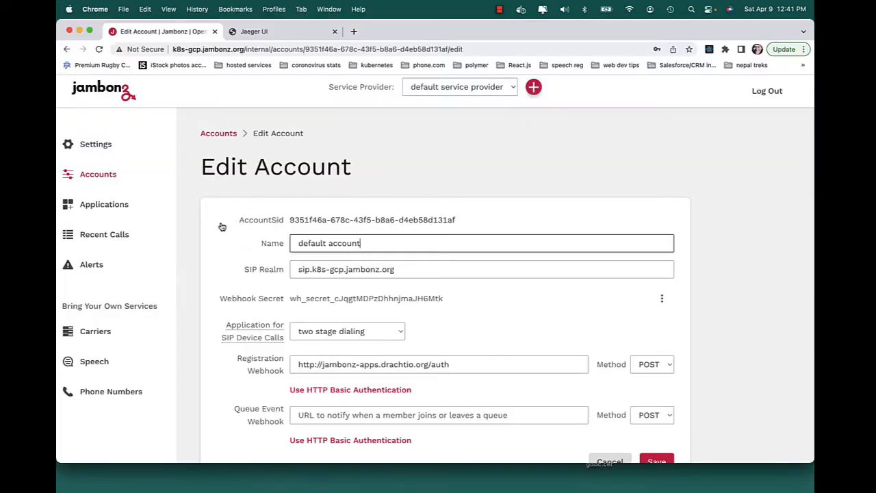
scroll(221, 226, up, 1)
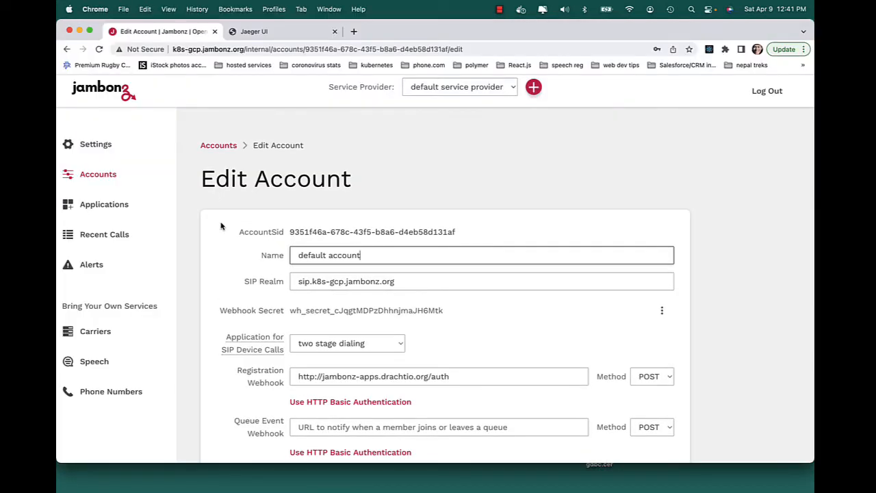
click(110, 236)
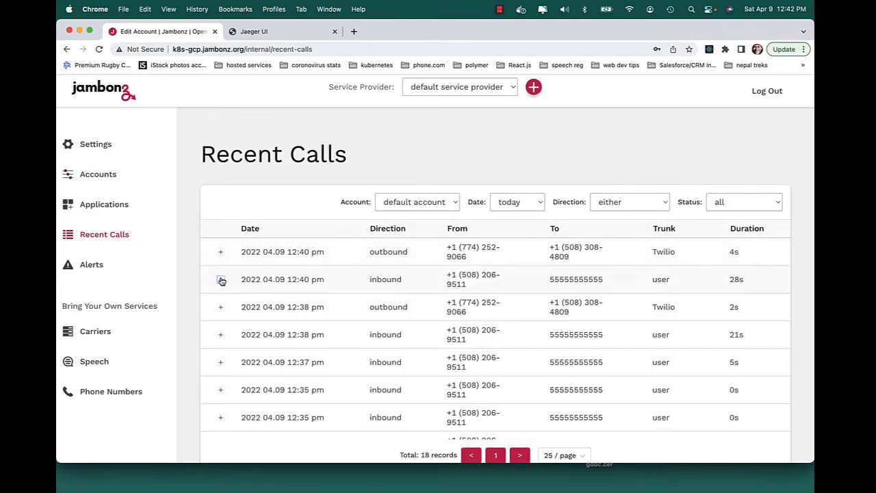
click(220, 279)
scroll(356, 301, down, 5)
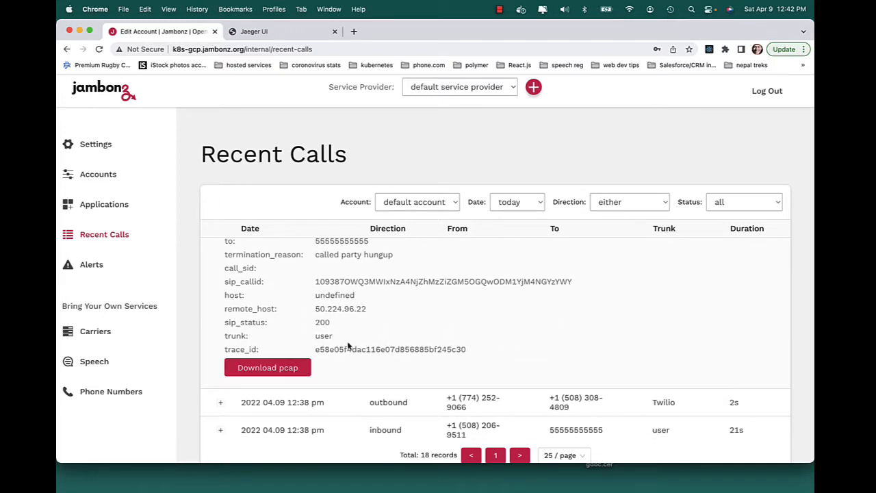
click(277, 372)
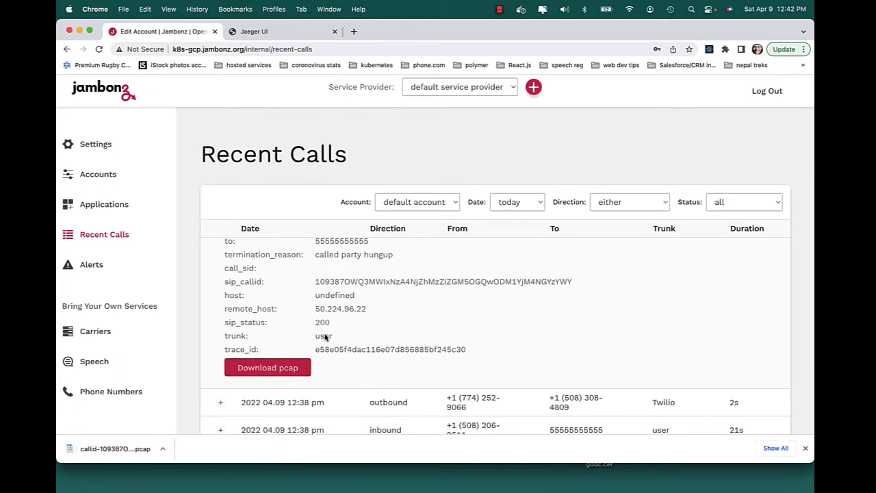
- Copy the inbound call's trace_id and look up that trace in Jaeger UI
double_click(336, 350)
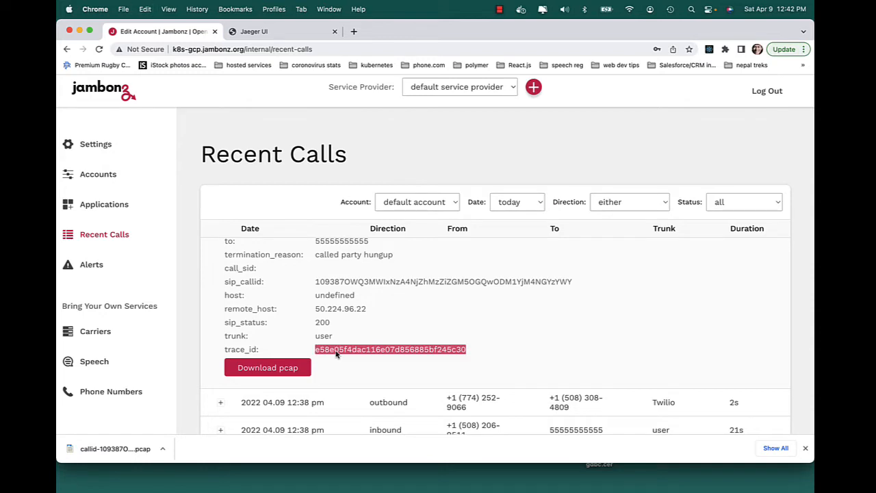
click(282, 32)
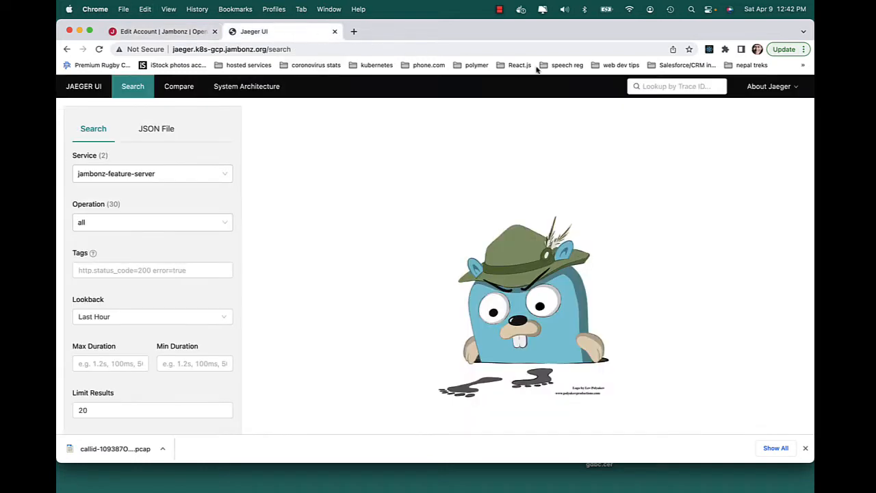
click(658, 85)
click(657, 85)
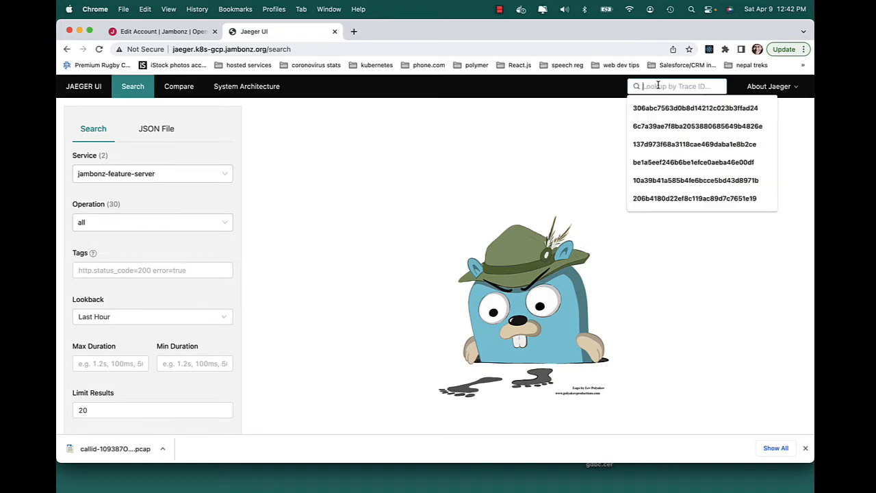
key(super+v)
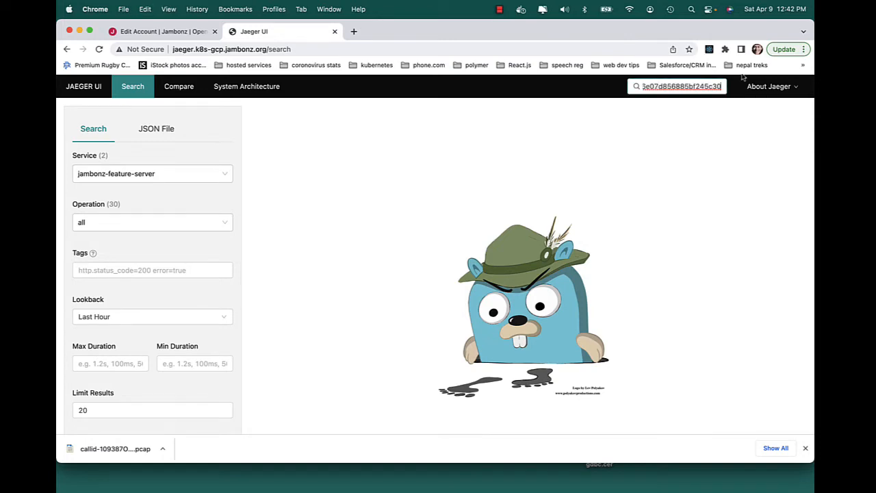
key(Return)
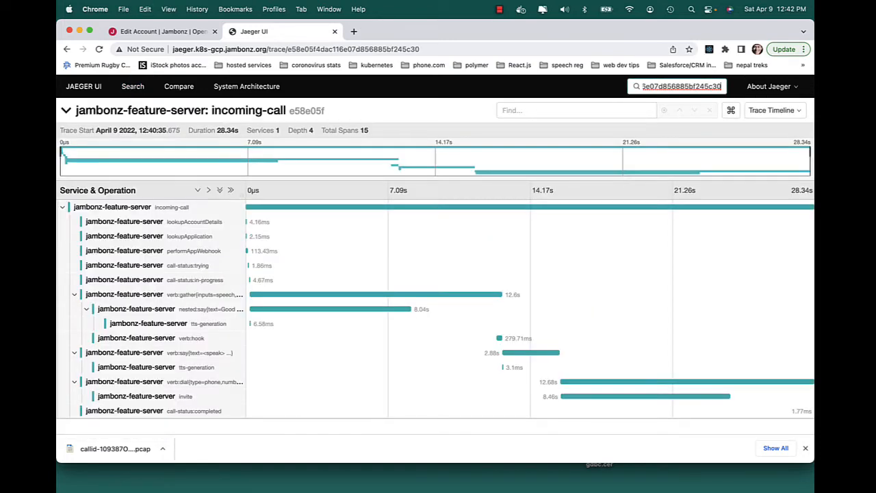
- Enlarge the trace page and widen the Service & Operation column so the span names fit
key(super+equal)
key(super+equal)
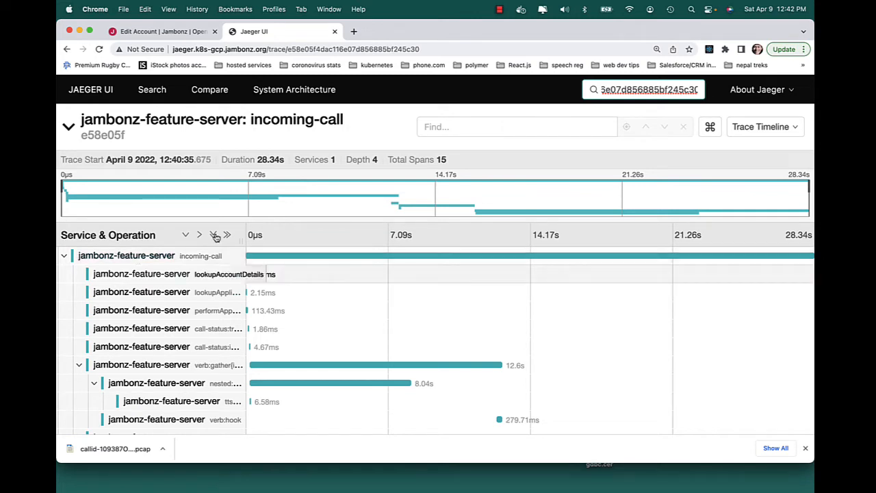
drag(246, 227, 342, 231)
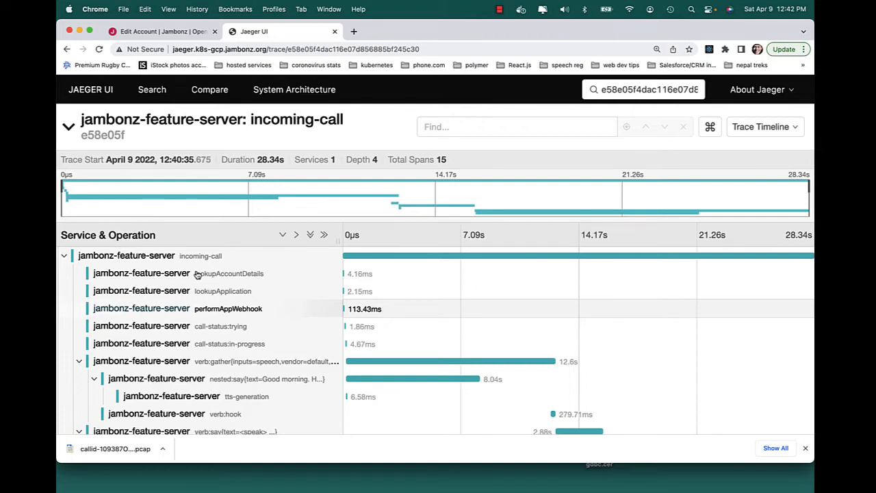
- Examine the tags of the performAppWebhook span, including app.tasks and http.statusCode, and collapse it again
click(200, 310)
click(356, 361)
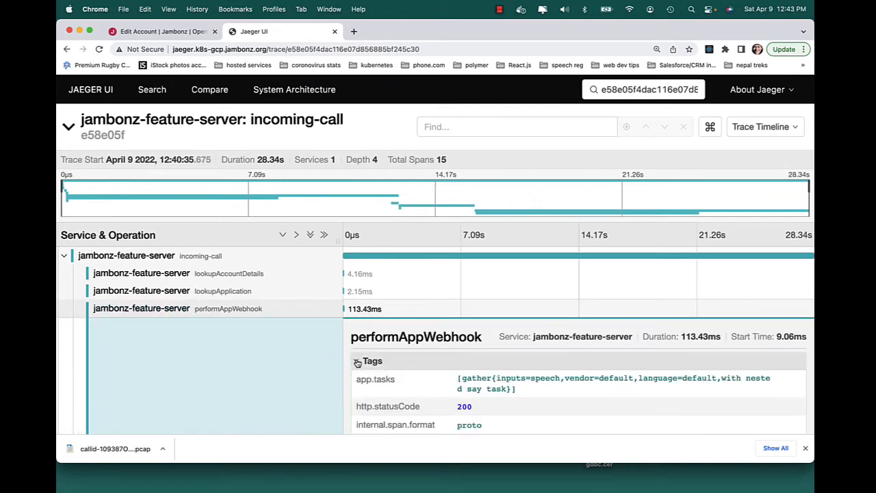
scroll(356, 364, down, 3)
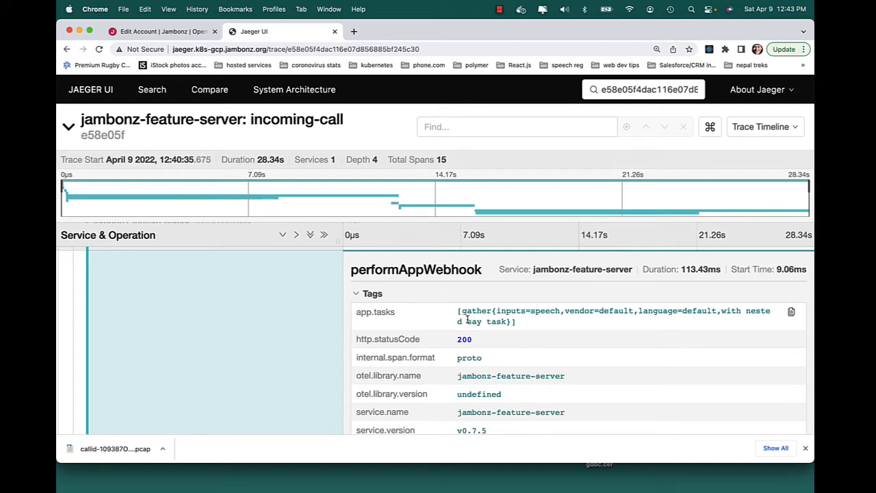
scroll(438, 321, up, 3)
click(233, 286)
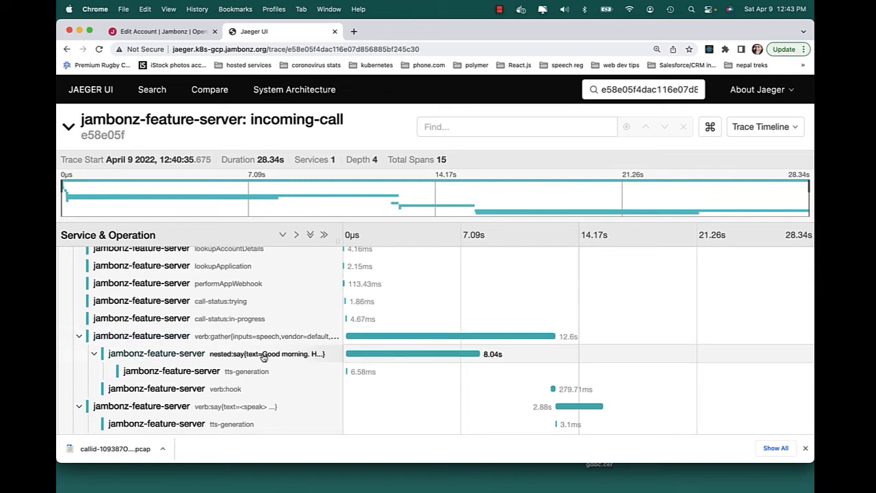
- Examine the tags of the nested:say span under verb:gather, then collapse its details
click(237, 358)
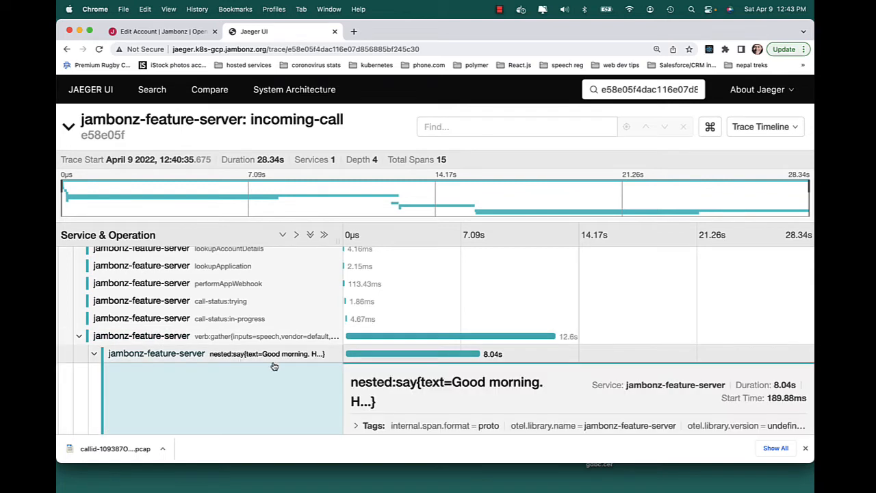
scroll(375, 385, down, 3)
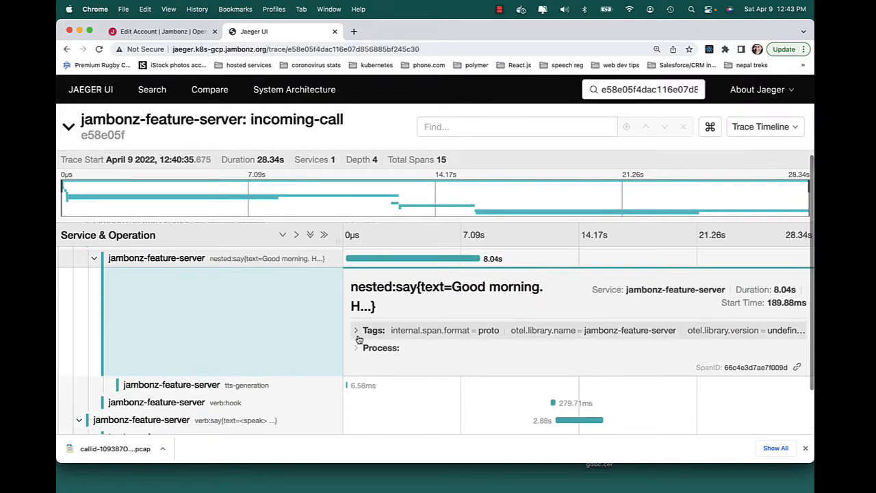
click(357, 331)
scroll(405, 367, down, 1)
scroll(406, 367, up, 2)
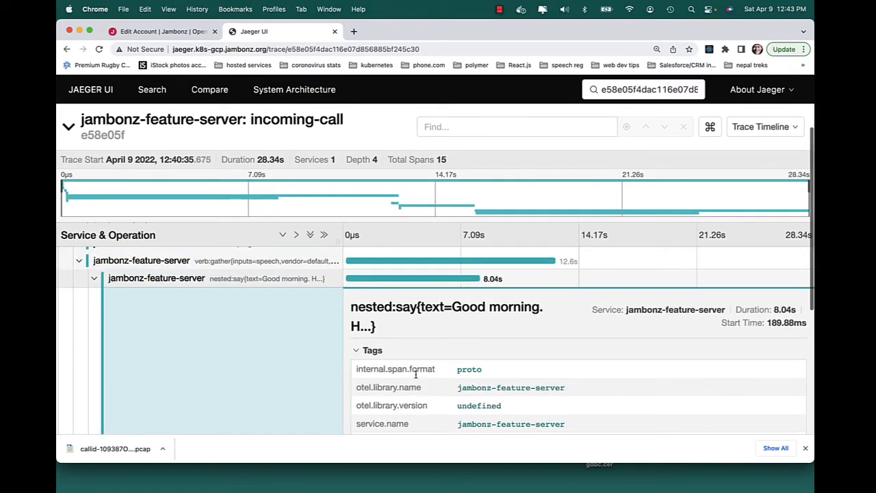
click(284, 286)
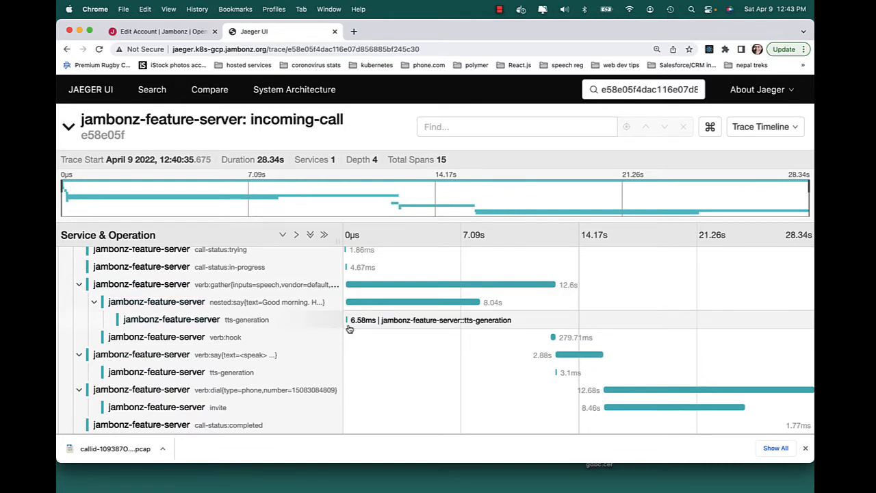
- Check the caching, language, vendor and voice tags of the tts-generation span under nested:say, and collapse it
click(220, 321)
scroll(359, 373, down, 1)
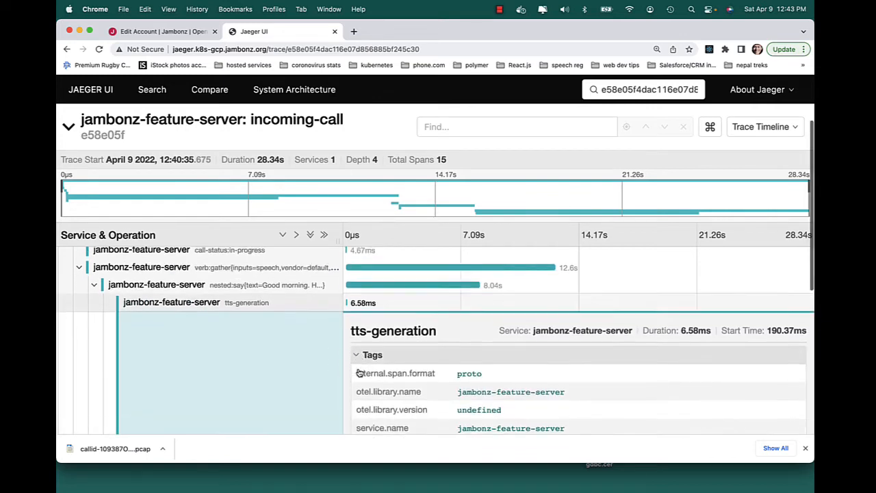
scroll(359, 373, down, 5)
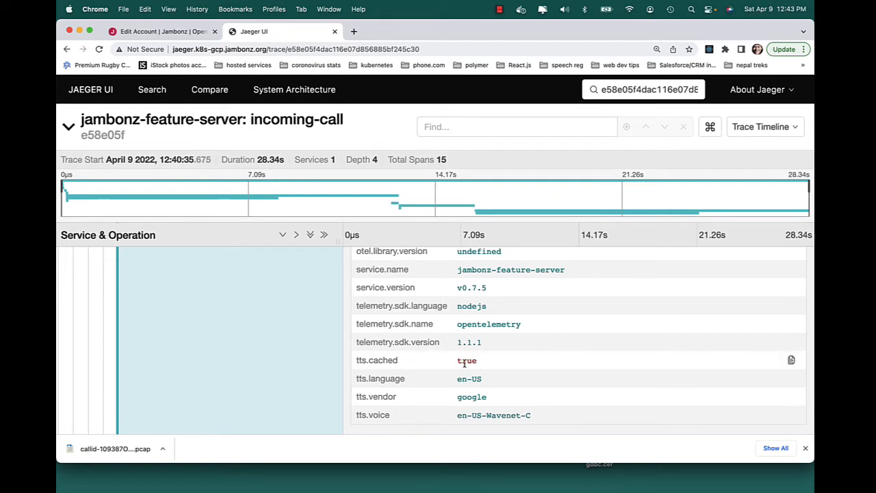
scroll(464, 363, up, 5)
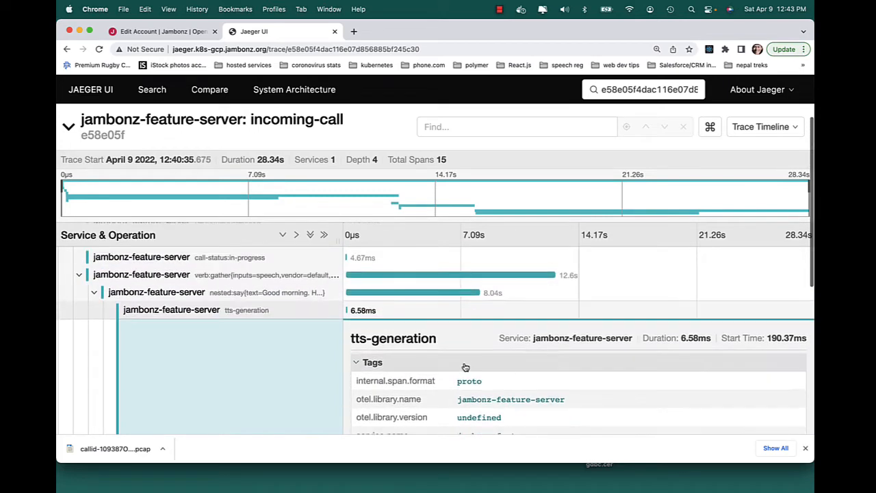
click(250, 322)
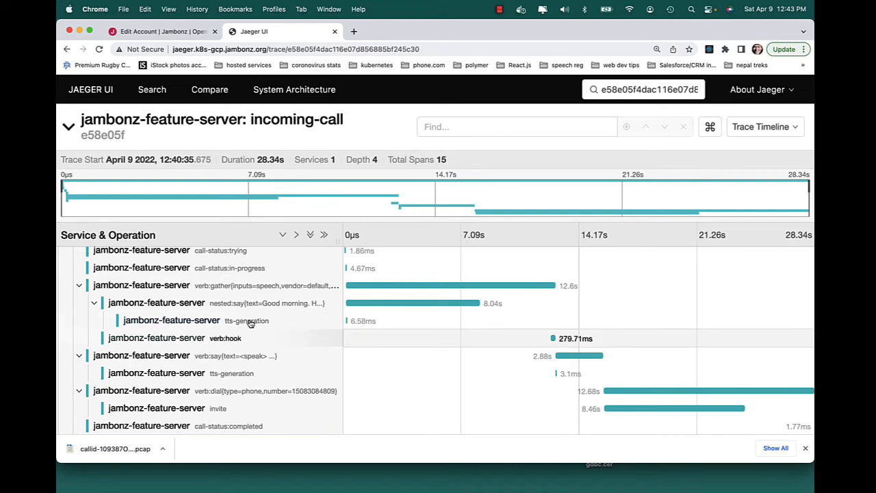
- Inspect the verb:hook span's tags for the speech transcript and confidence in its http.body, and collapse it
click(221, 337)
scroll(387, 388, down, 2)
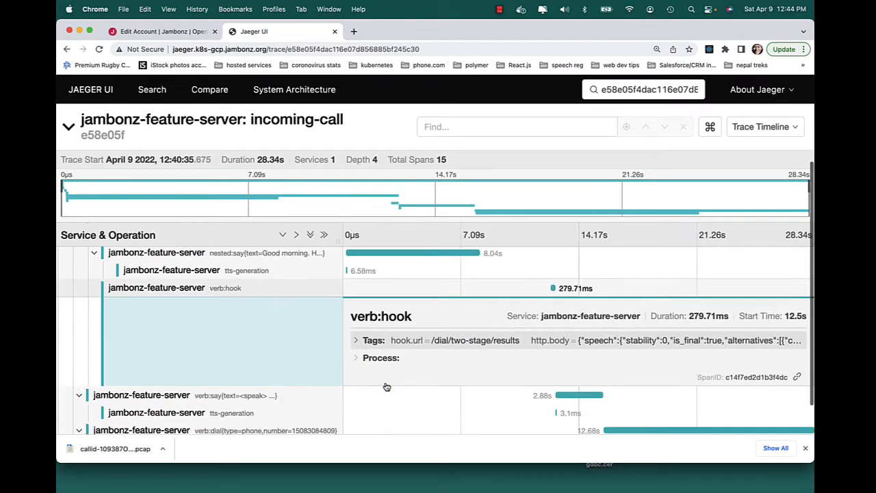
click(357, 341)
scroll(520, 375, down, 3)
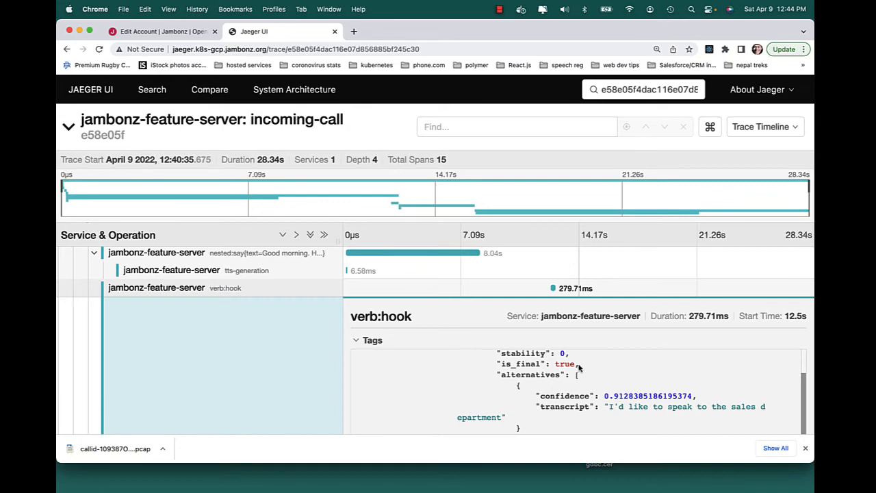
scroll(578, 368, up, 10)
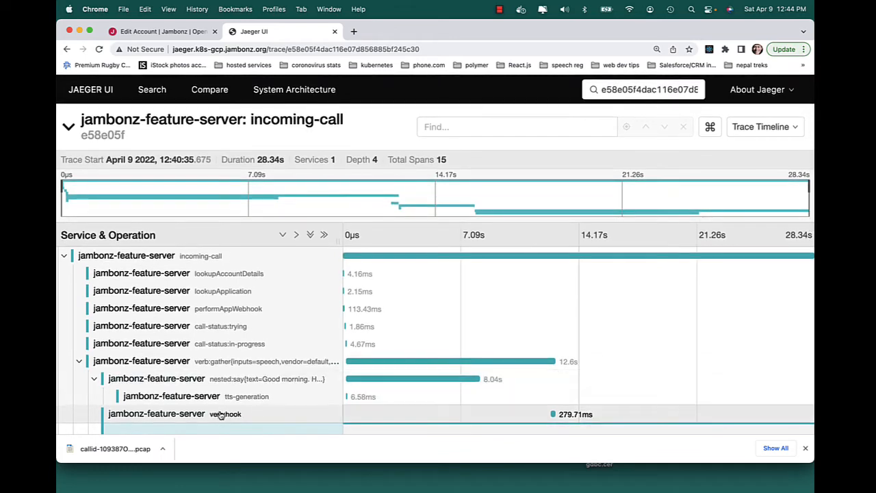
scroll(219, 414, down, 3)
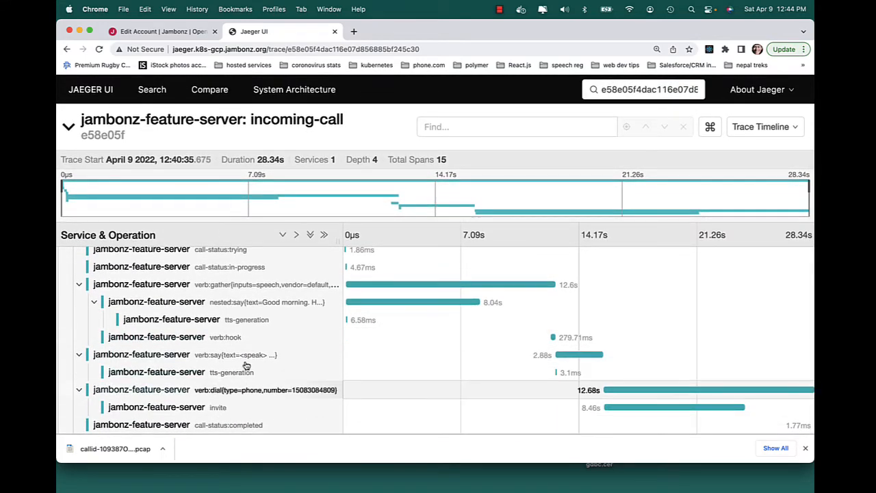
- Examine the tags of the invite span under verb:dial, including its status code and URI, and collapse it
click(194, 408)
scroll(303, 391, down, 2)
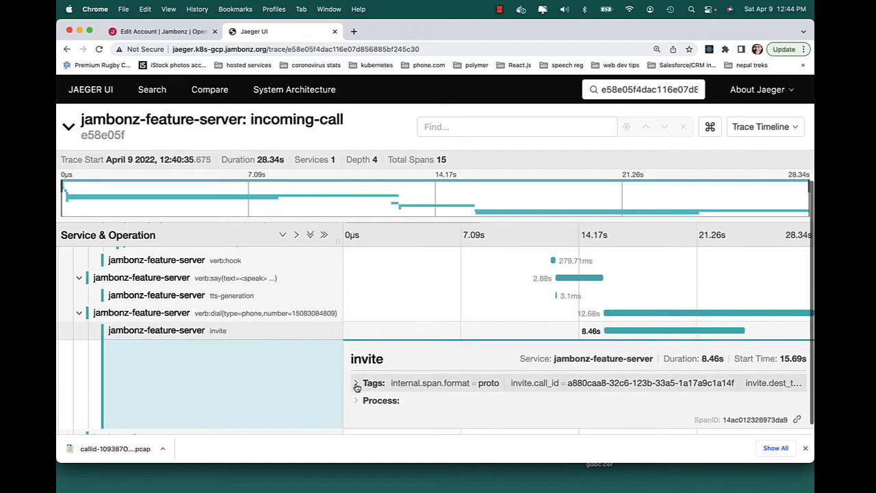
click(356, 380)
scroll(357, 387, down, 3)
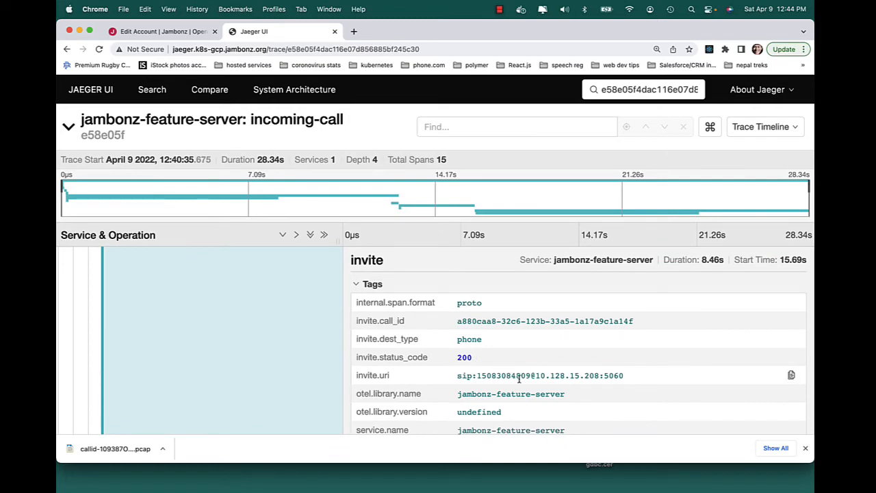
scroll(518, 378, up, 5)
scroll(518, 381, down, 3)
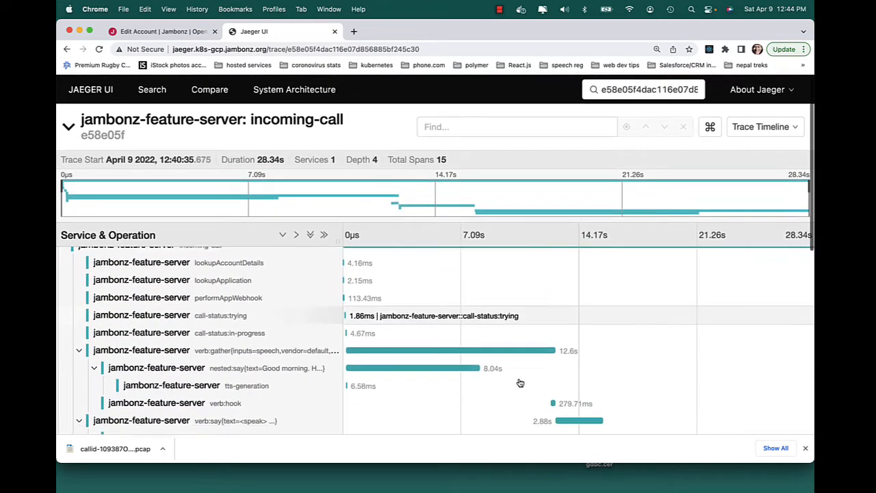
click(285, 387)
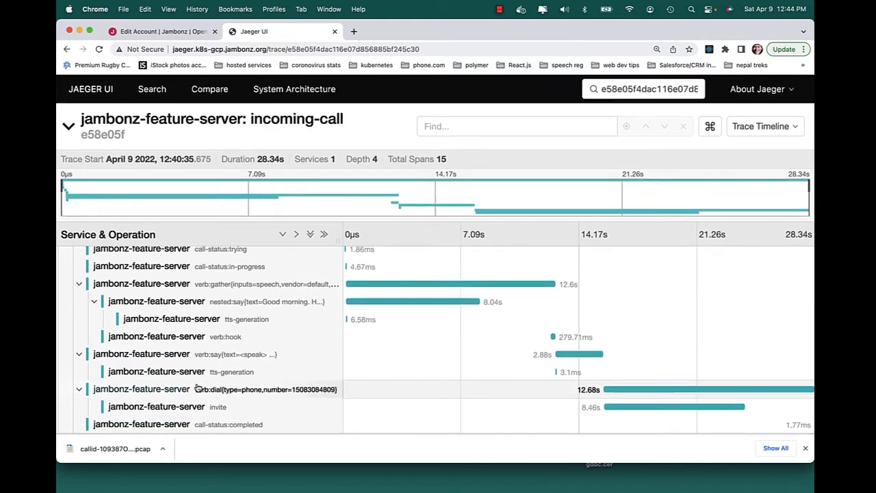
- Review the root incoming-call span's tags, including call.termination, the call identifiers and finalStatus, and collapse it
scroll(205, 349, down, 1)
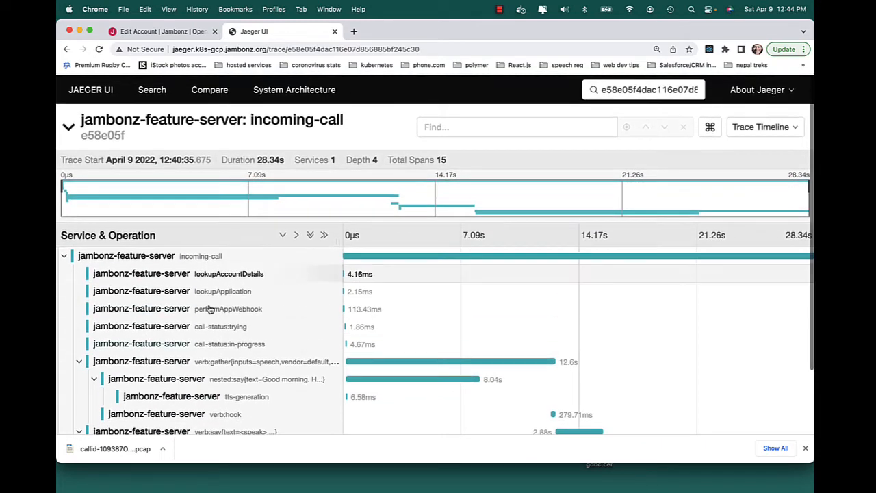
click(217, 258)
click(355, 310)
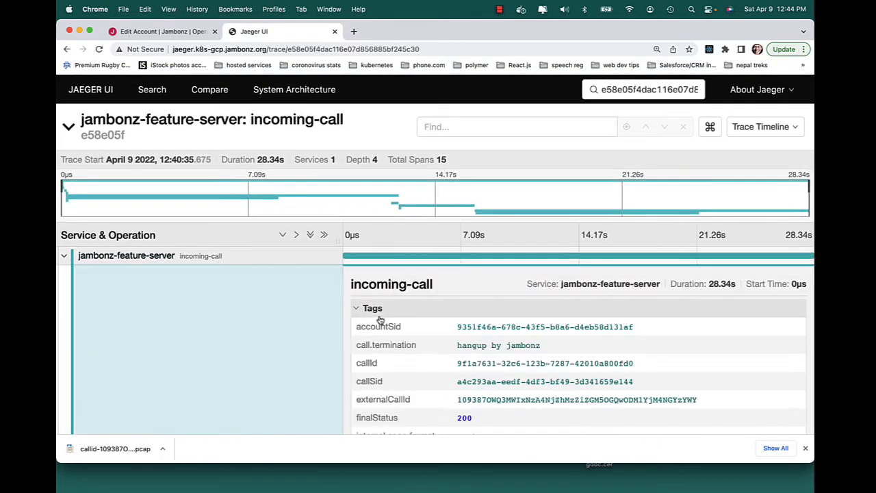
scroll(453, 354, down, 2)
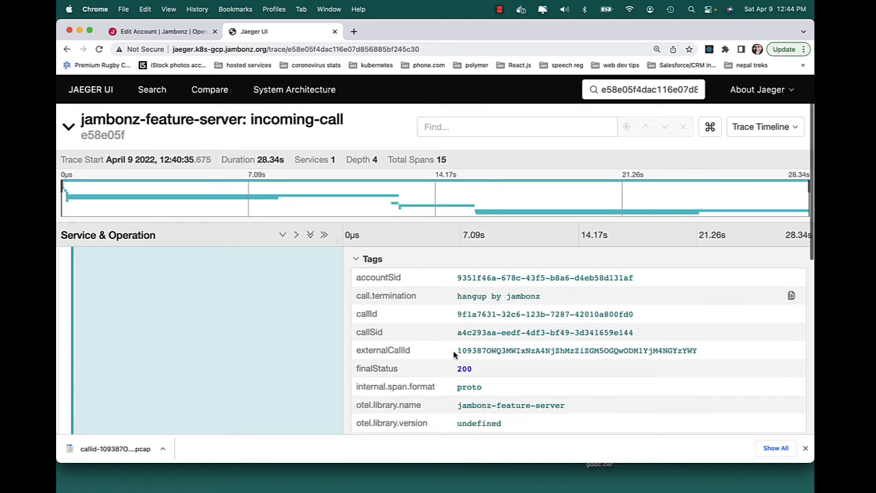
scroll(491, 294, up, 3)
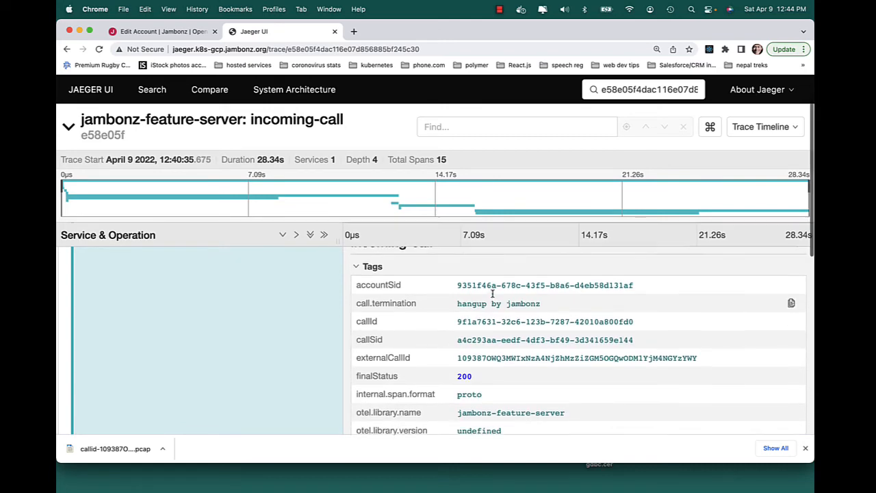
click(173, 263)
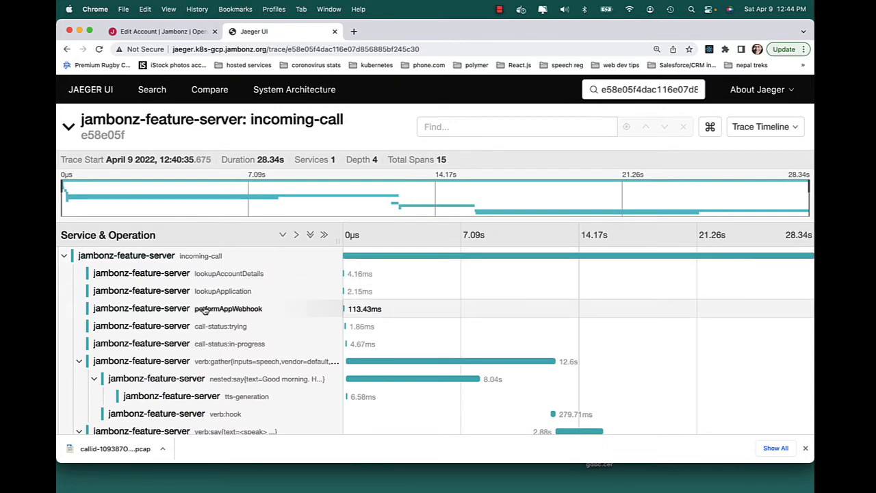